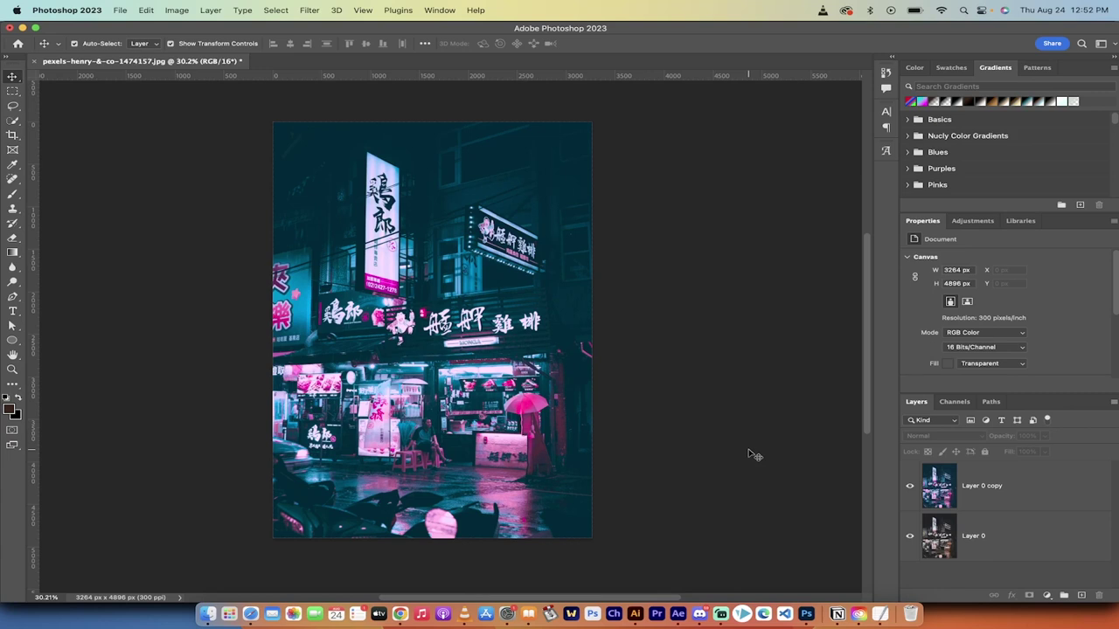
- Toggle the graded Layer 0 copy's visibility to compare it with the original photo
click(911, 488)
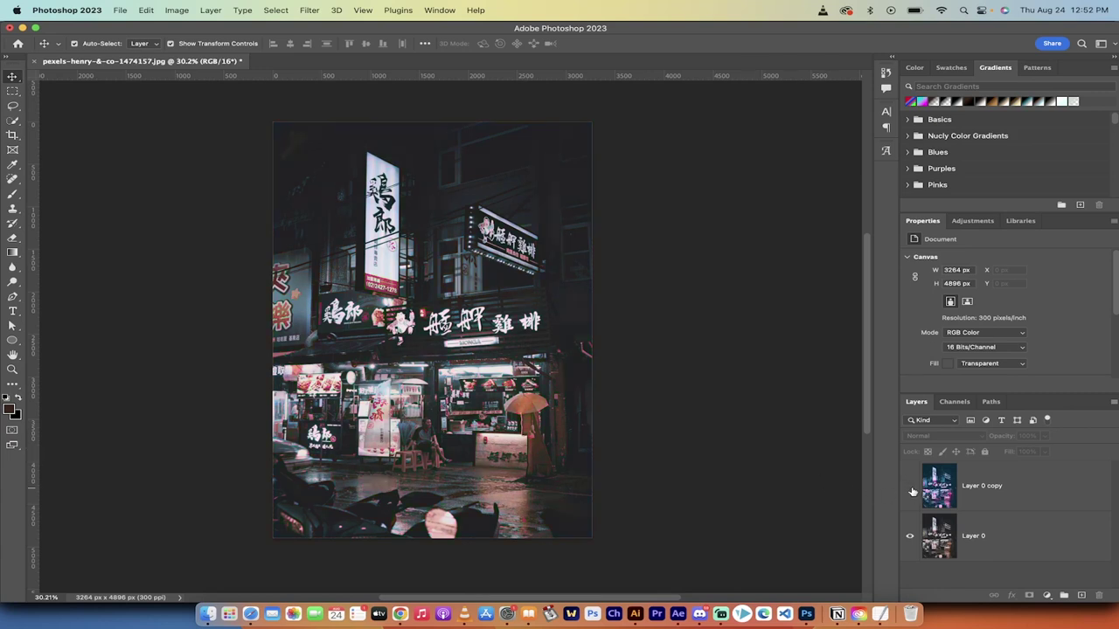
click(910, 488)
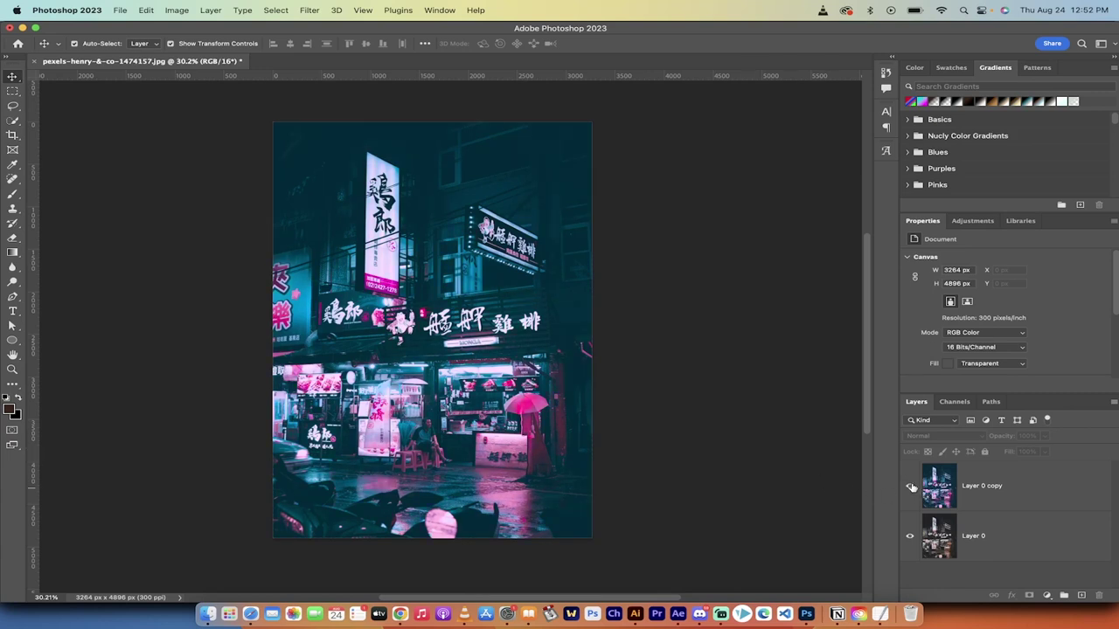
click(911, 487)
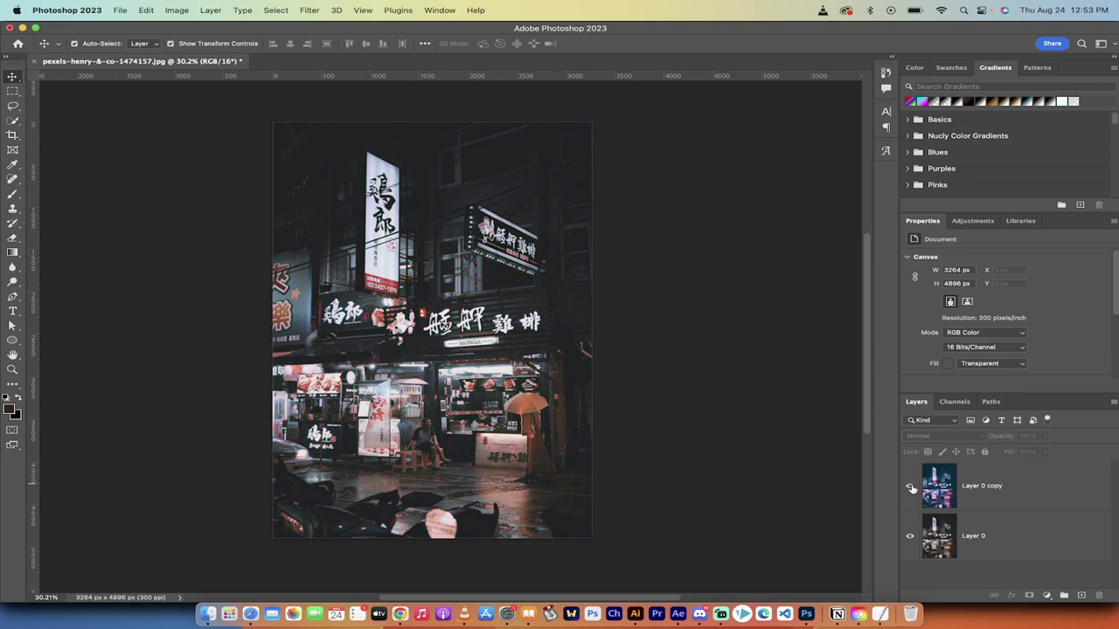
click(911, 488)
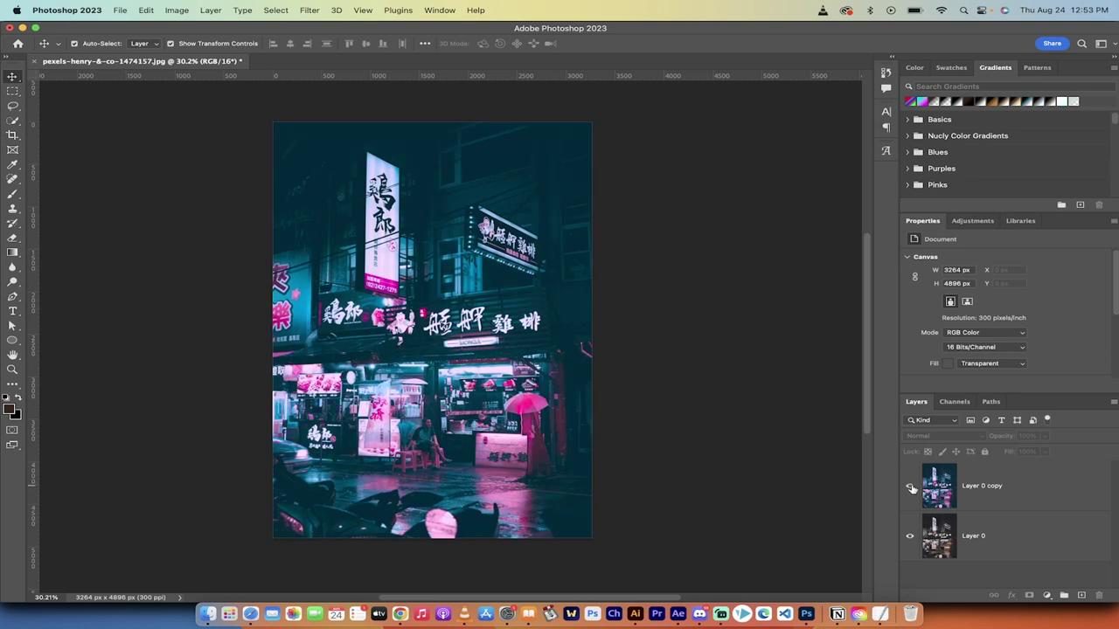
click(1001, 504)
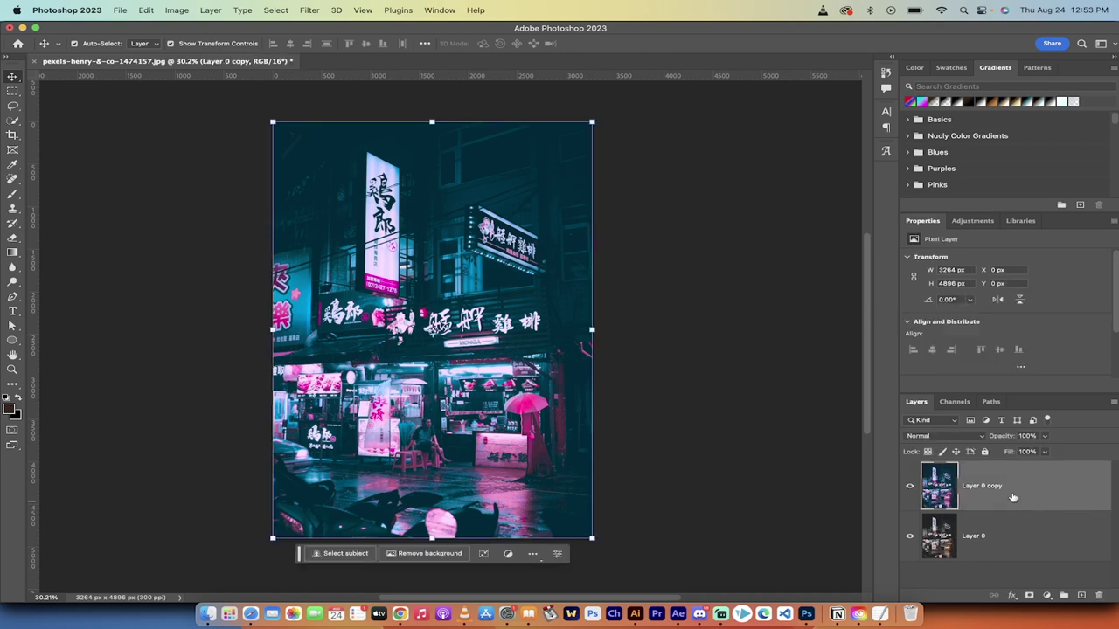
click(909, 486)
click(909, 487)
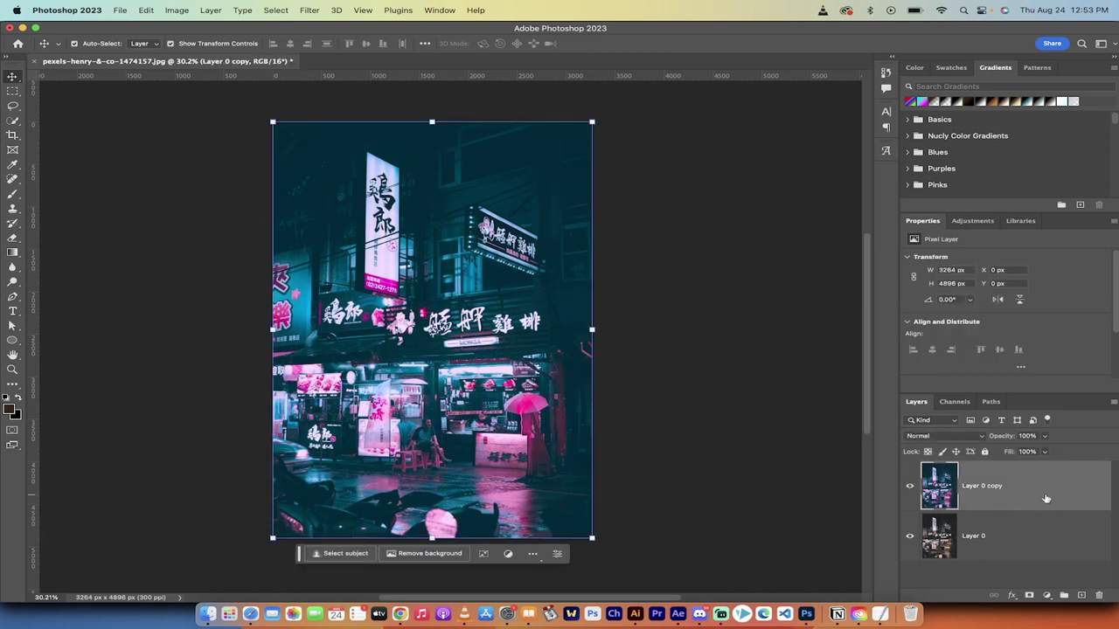
- Delete Layer 0 copy and duplicate Layer 0 into a fresh, ungraded copy
click(1098, 595)
click(589, 219)
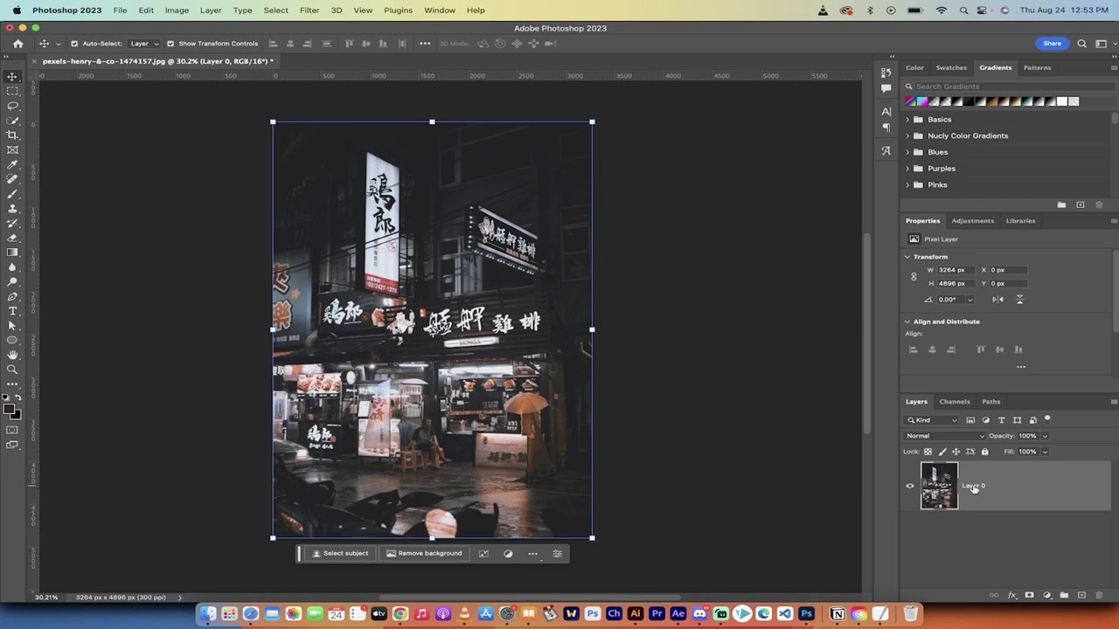
click(137, 202)
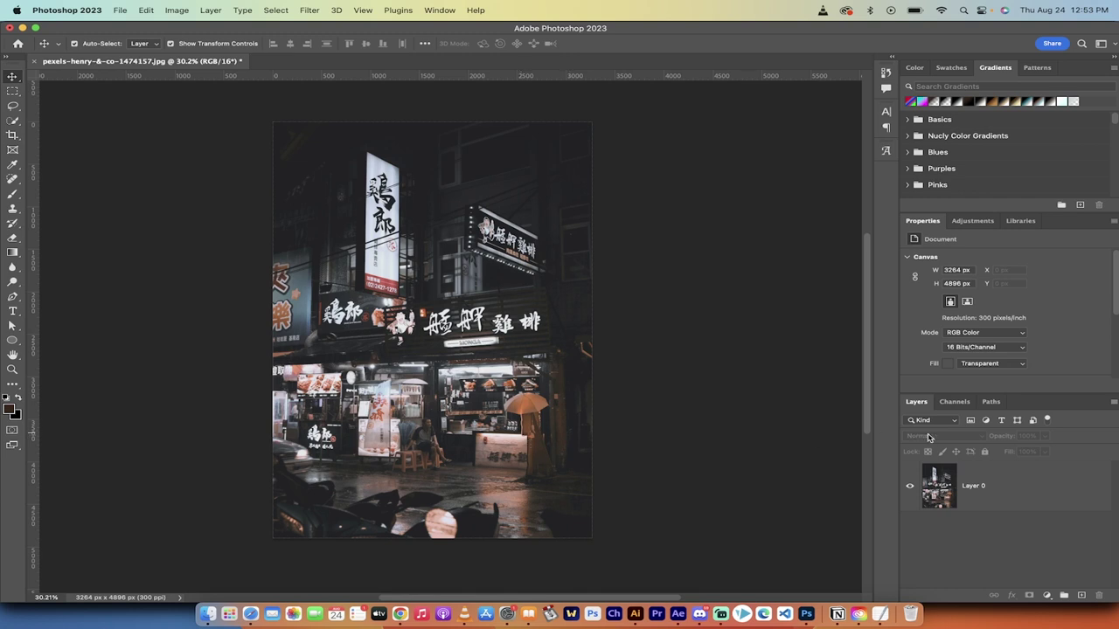
click(1006, 486)
drag(1038, 488, 1083, 597)
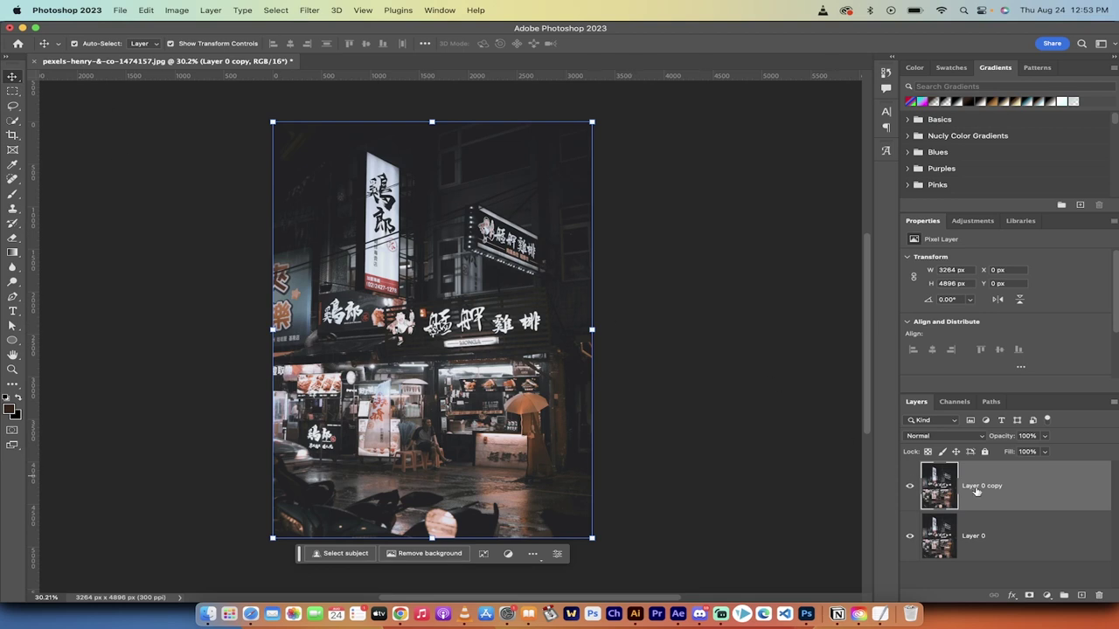
- Launch Filter > Camera Raw Filter on the new Layer 0 copy
click(311, 7)
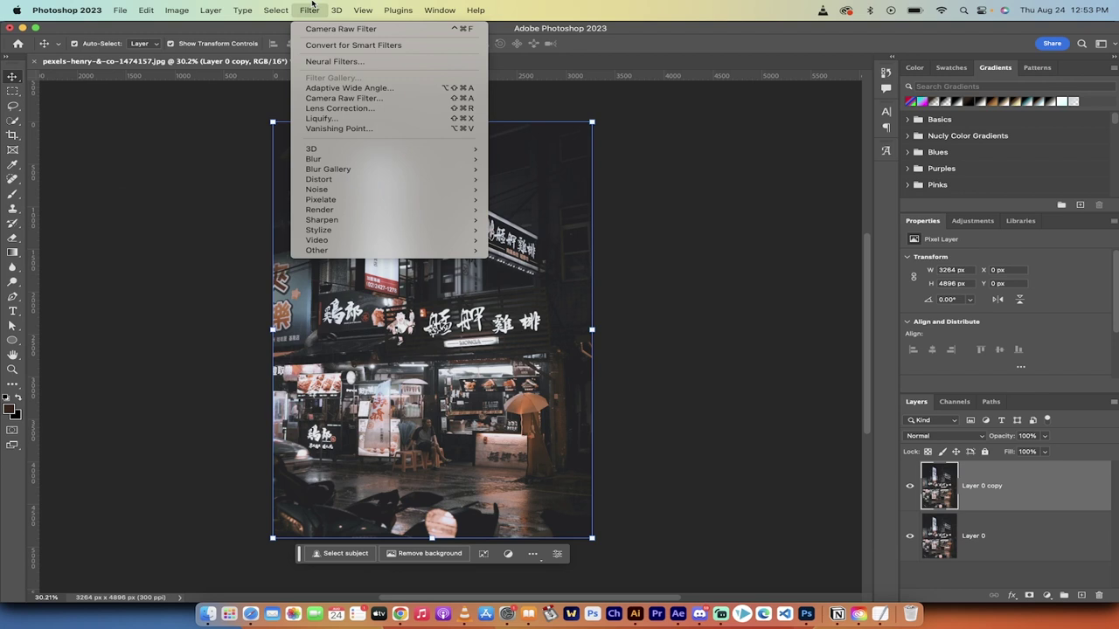
click(341, 99)
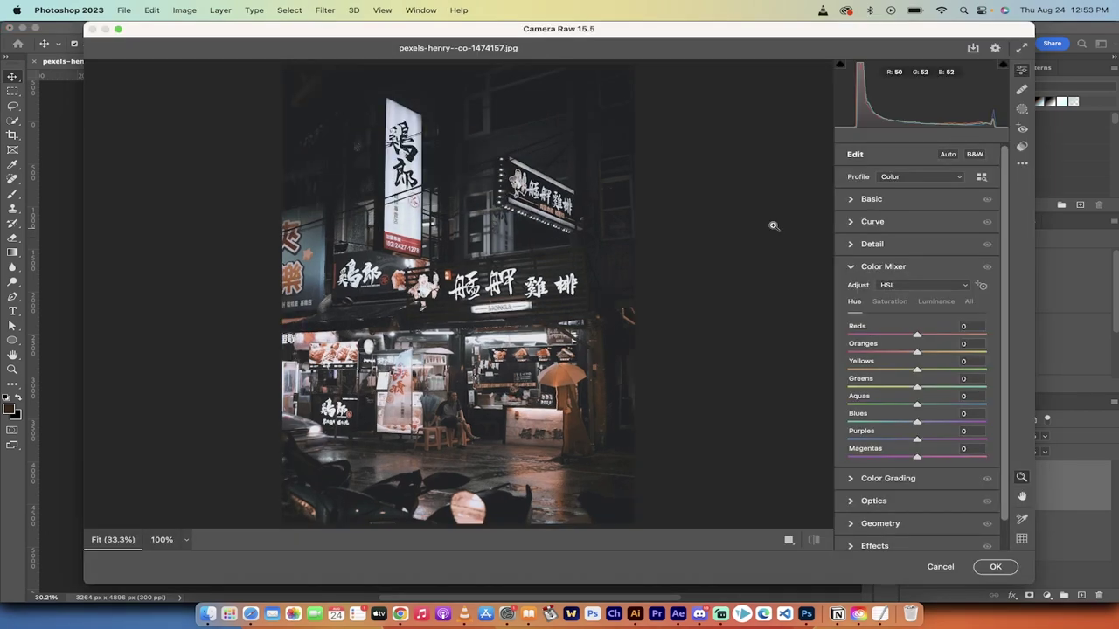
- In Basic, set Temperature -32, Tint +31, Exposure +0.15, Contrast +22, Highlights +12, Shadows -13
click(857, 268)
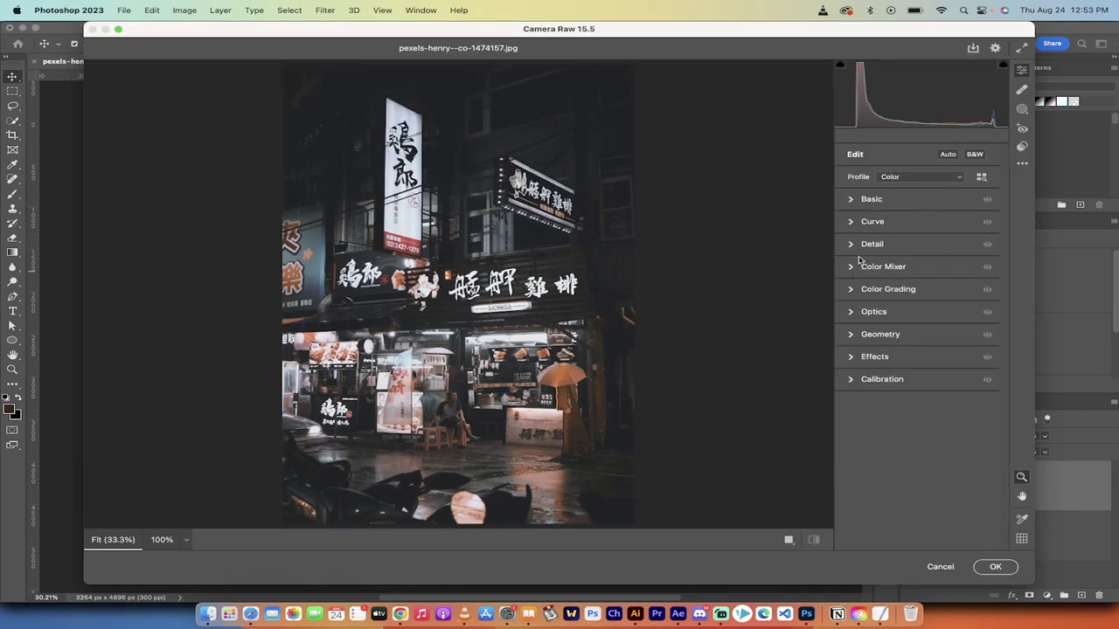
click(852, 200)
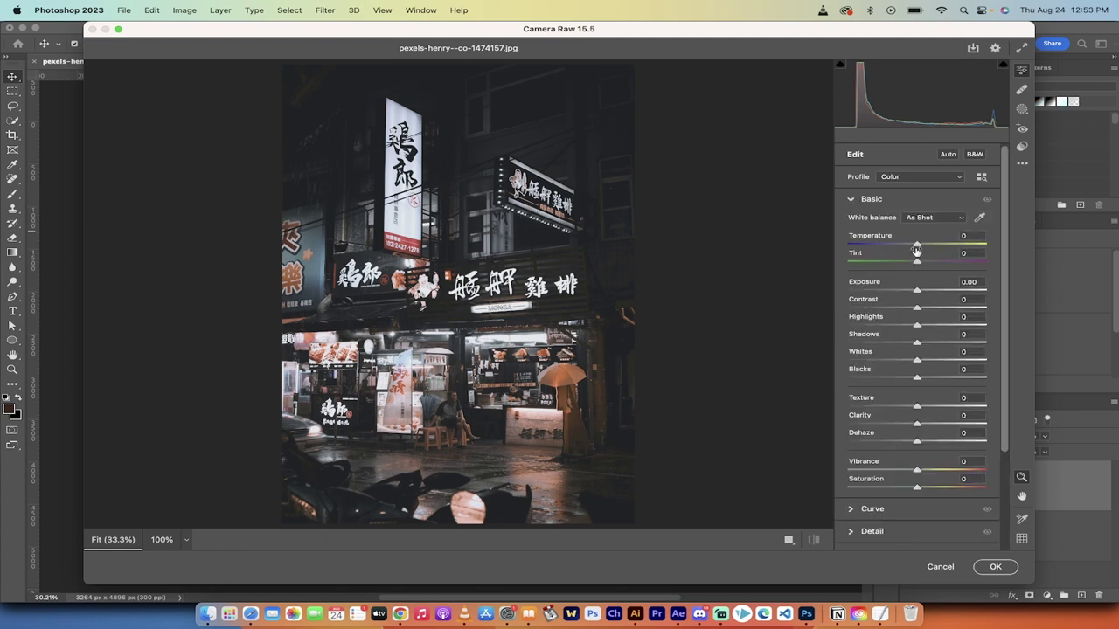
drag(917, 247, 895, 247)
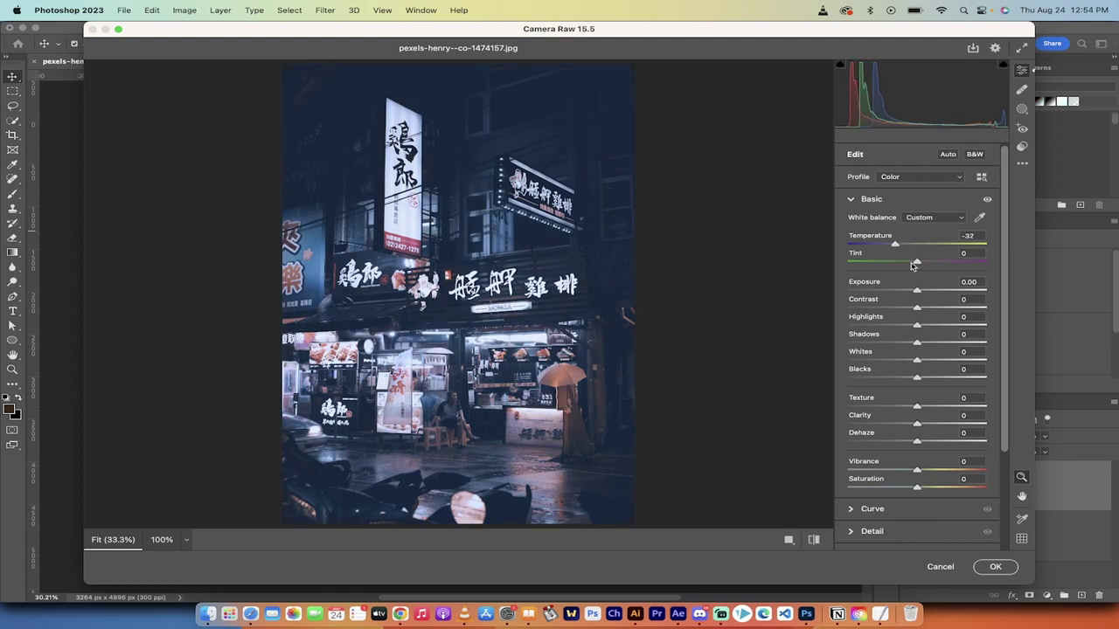
drag(917, 264, 940, 265)
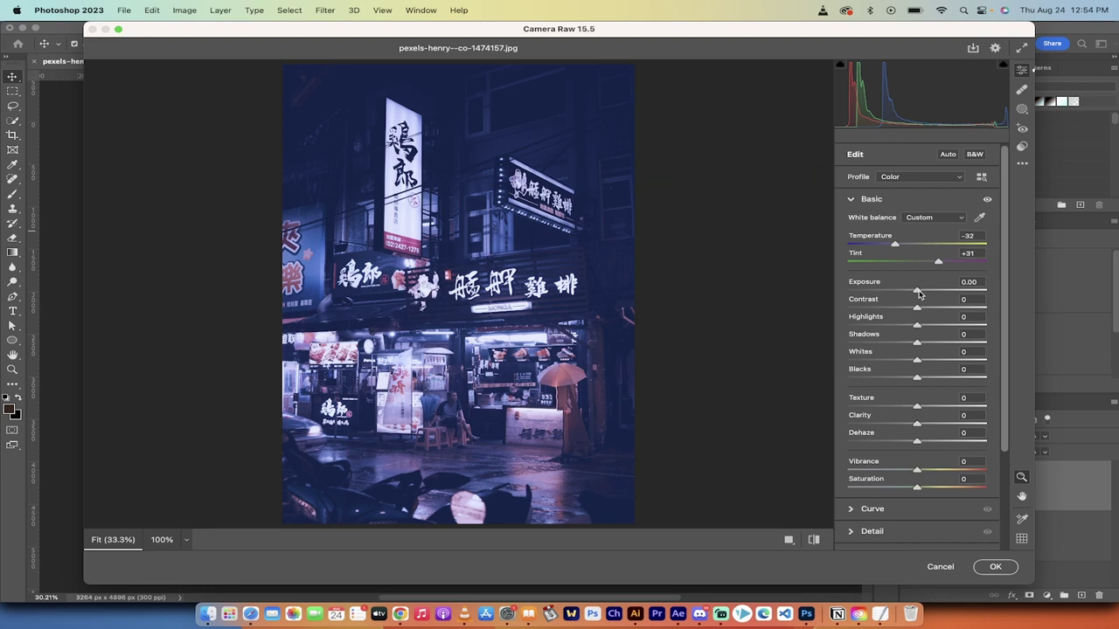
drag(917, 292, 919, 292)
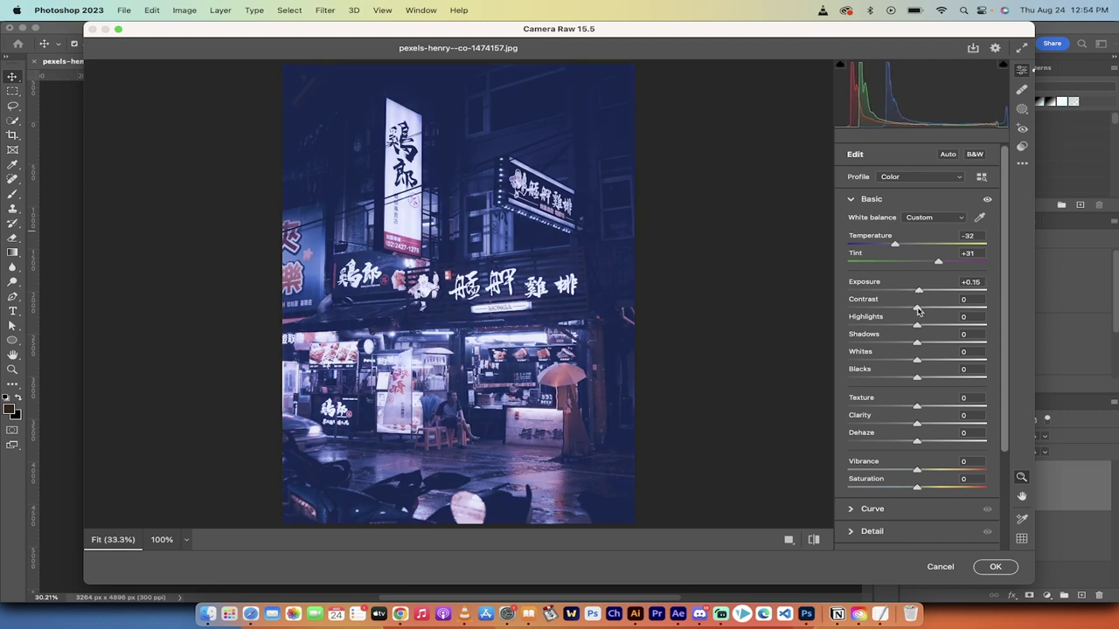
drag(917, 310, 908, 348)
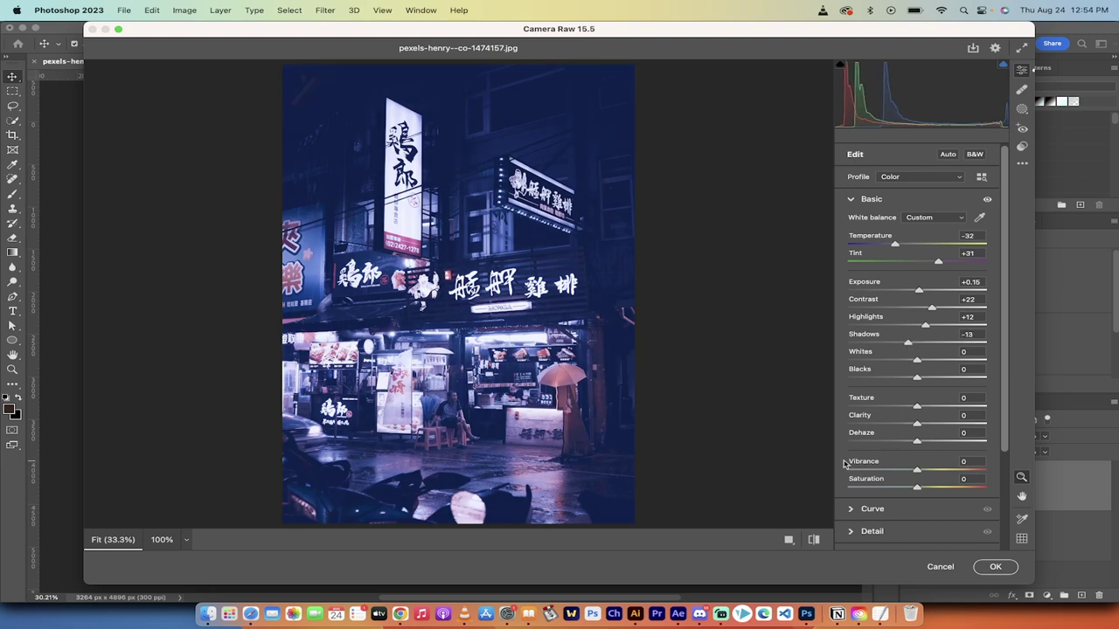
scroll(844, 464, down, 2)
scroll(838, 464, down, 4)
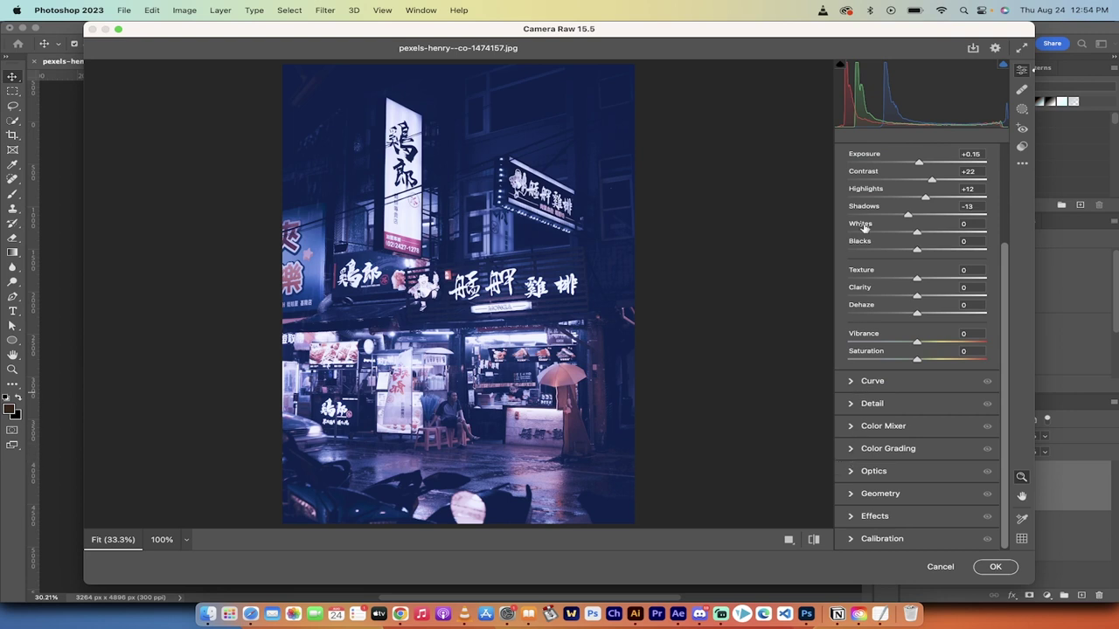
scroll(852, 209, up, 3)
- In Calibration, set Red Hue -44/Sat +20, Green Hue +33/Sat +31, Blue Hue -29/Sat +4
click(853, 165)
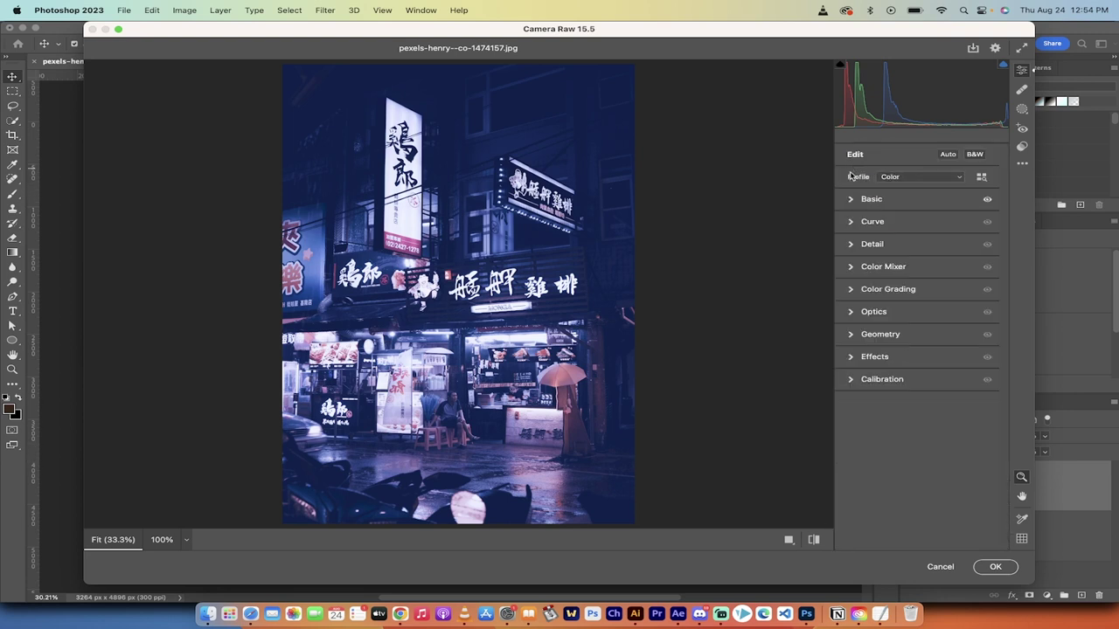
click(851, 378)
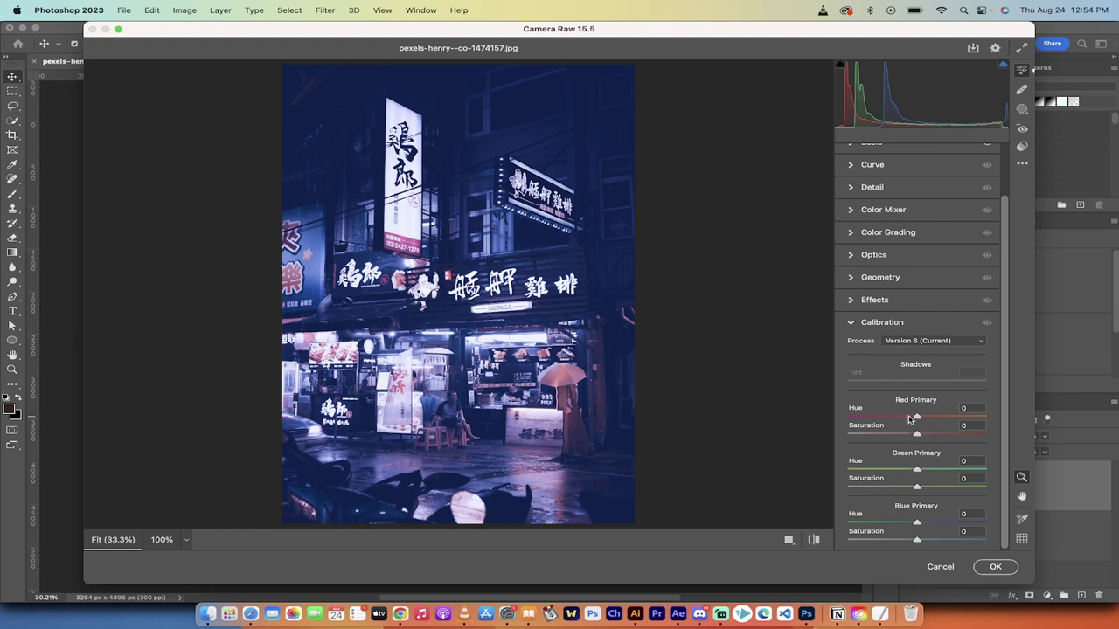
drag(916, 419, 931, 436)
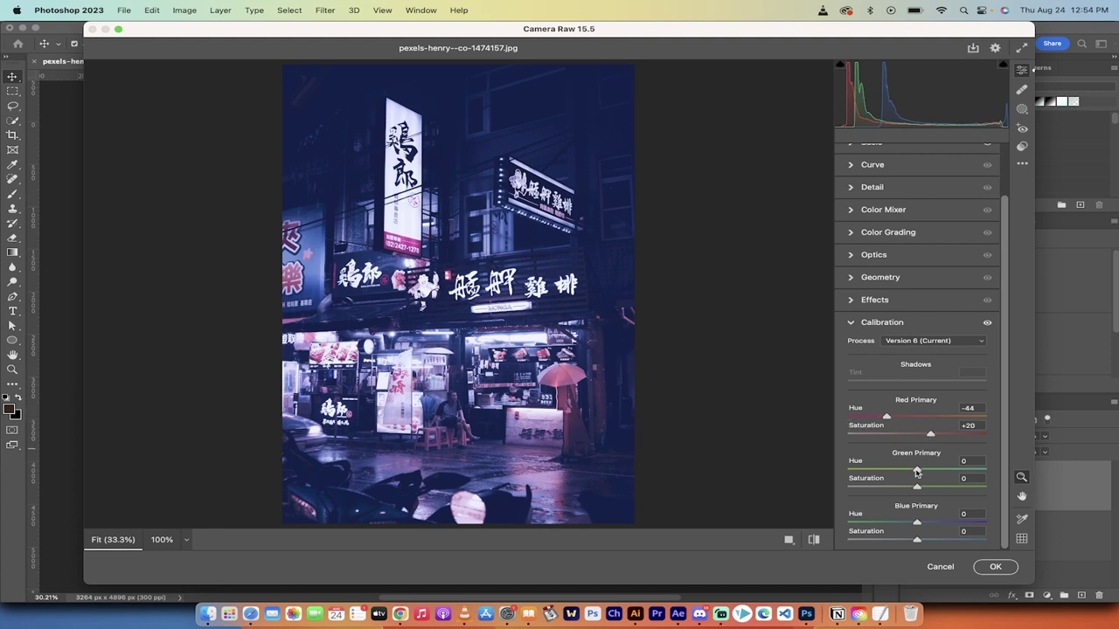
drag(917, 471, 919, 543)
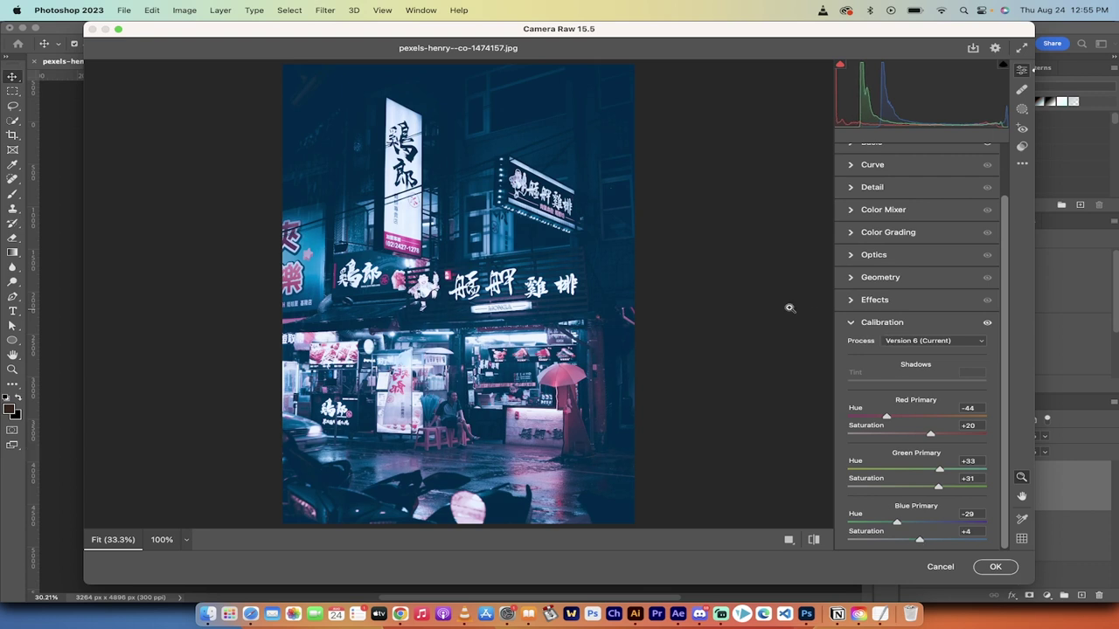
- Back in the Basic panel, raise Tint to +42 and Saturation to +9
click(851, 324)
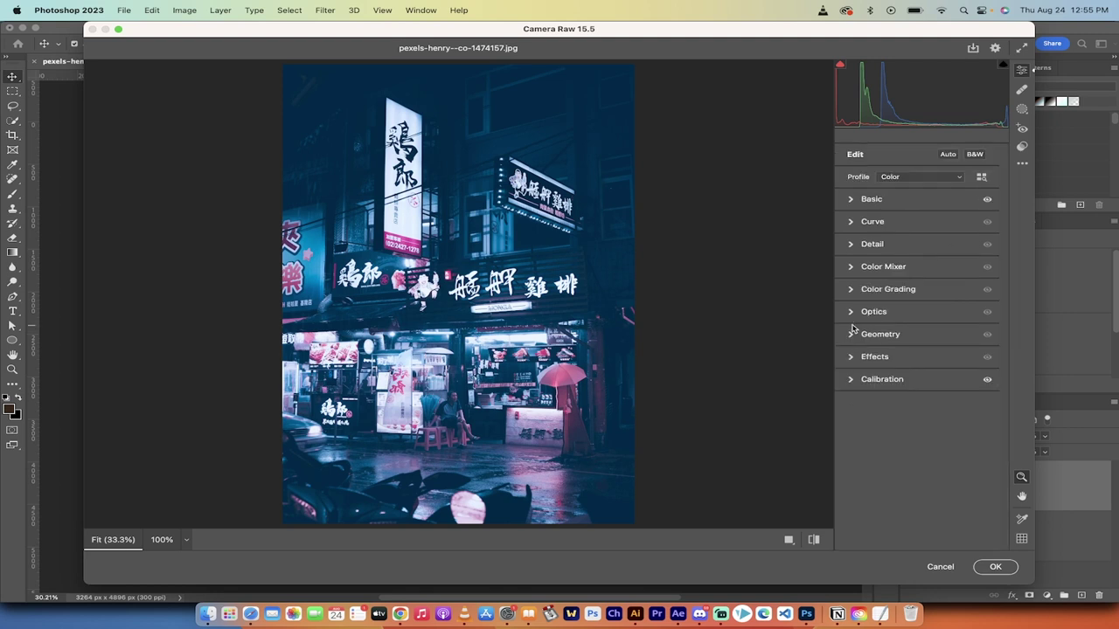
click(852, 200)
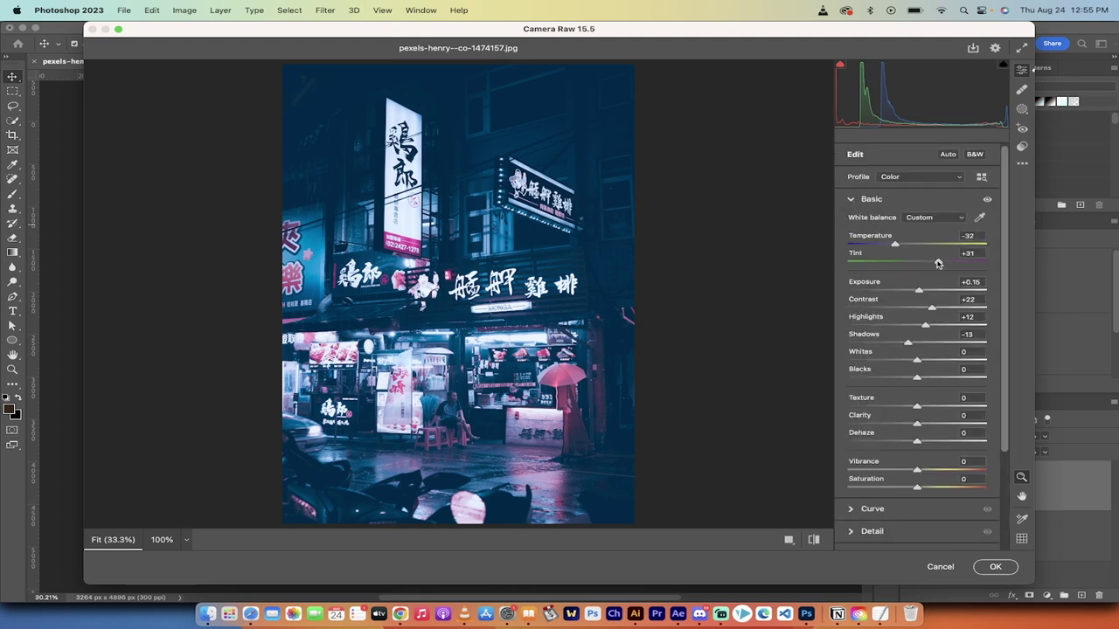
mouse_move(938, 264)
mouse_down()
mouse_move(956, 264)
mouse_move(945, 264)
mouse_up()
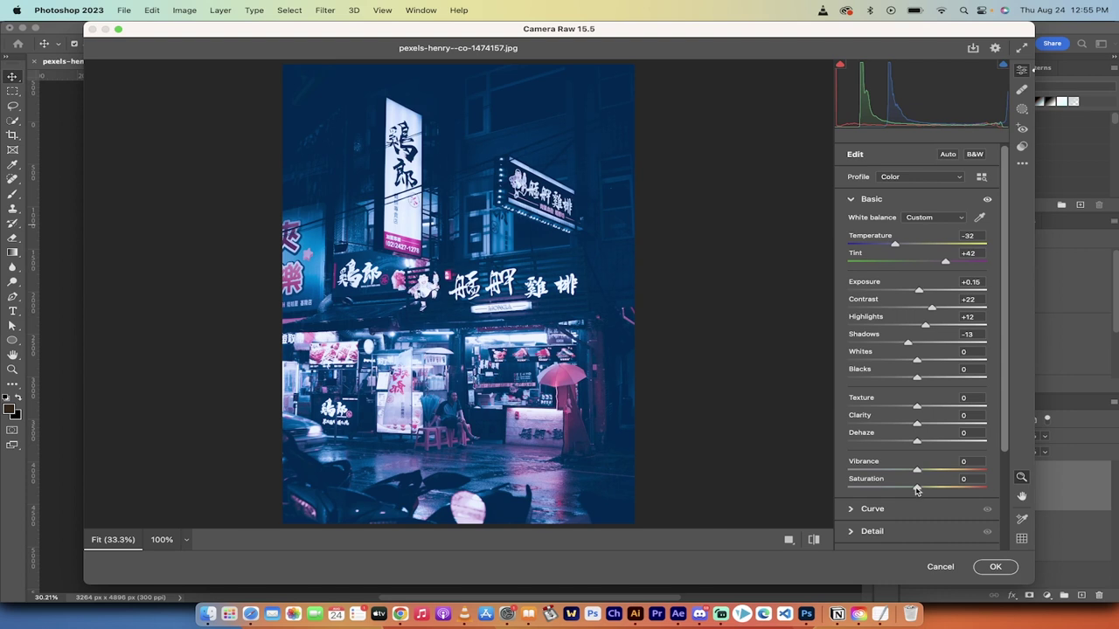
mouse_move(917, 490)
mouse_down()
mouse_move(941, 490)
mouse_move(908, 487)
mouse_move(923, 487)
mouse_up()
- Reshape the red channel point curve, lifting its midtones and pulling the highlight endpoint inward
click(854, 509)
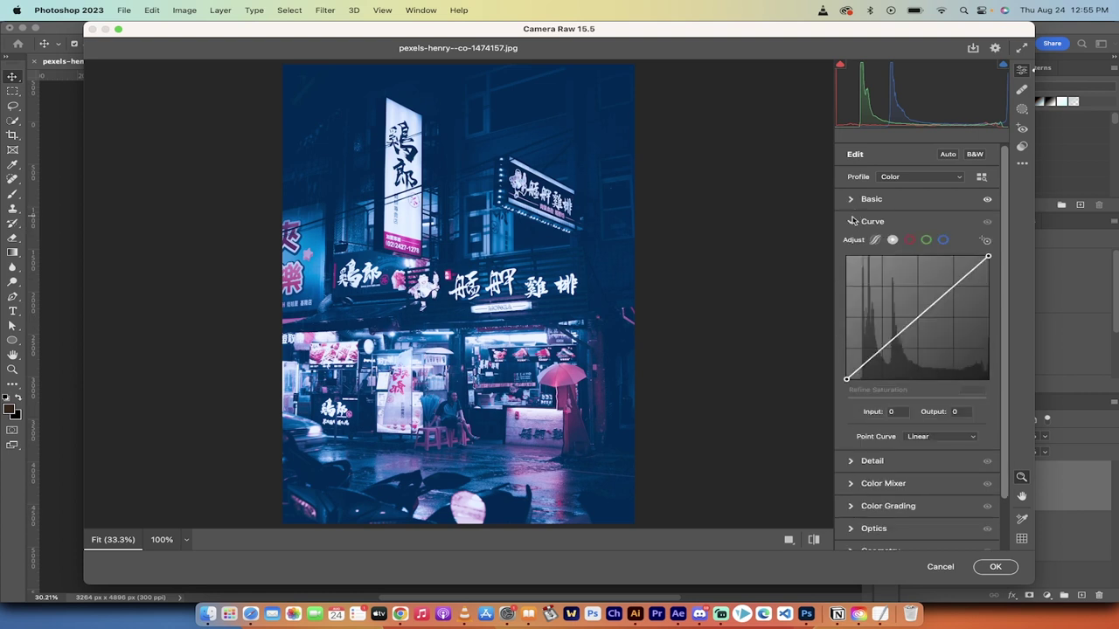
click(909, 241)
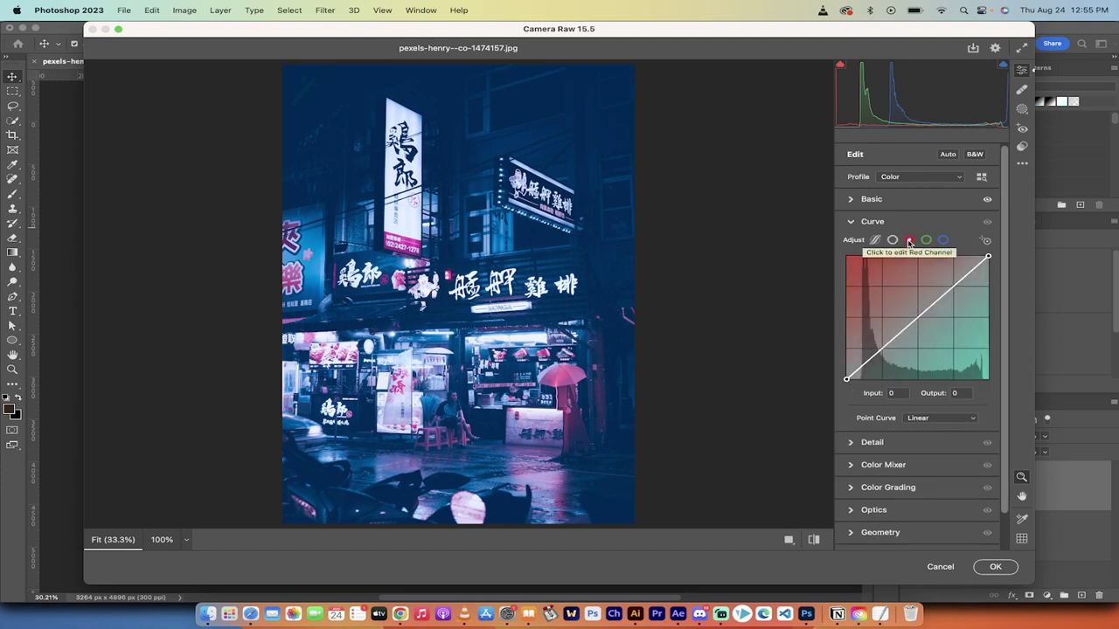
mouse_move(987, 260)
mouse_down()
mouse_move(973, 258)
mouse_move(988, 257)
mouse_up()
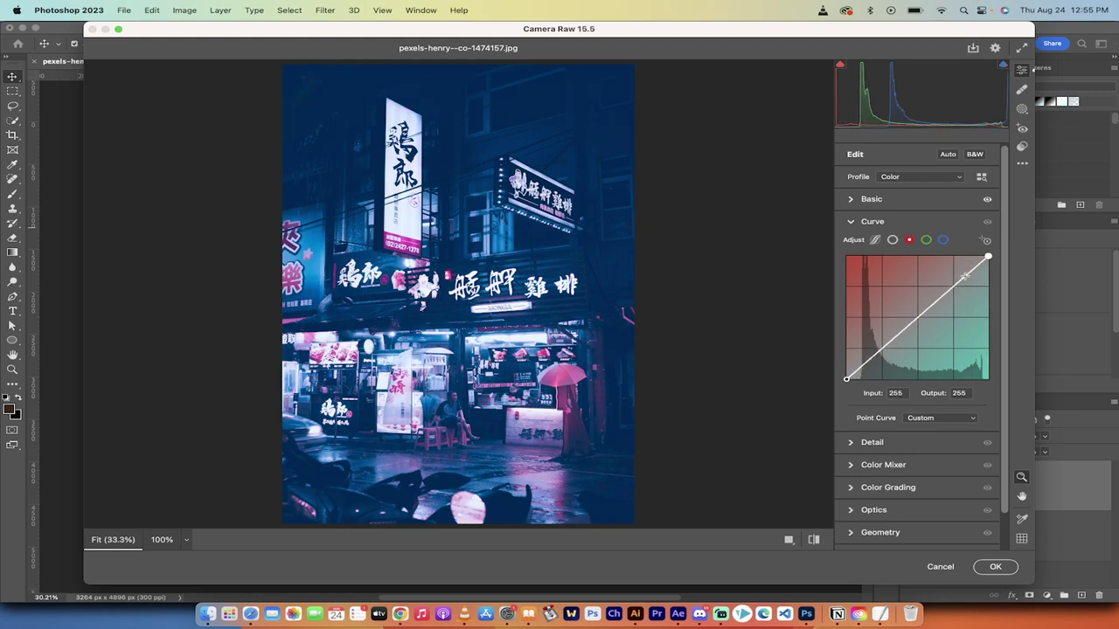
drag(925, 307, 915, 312)
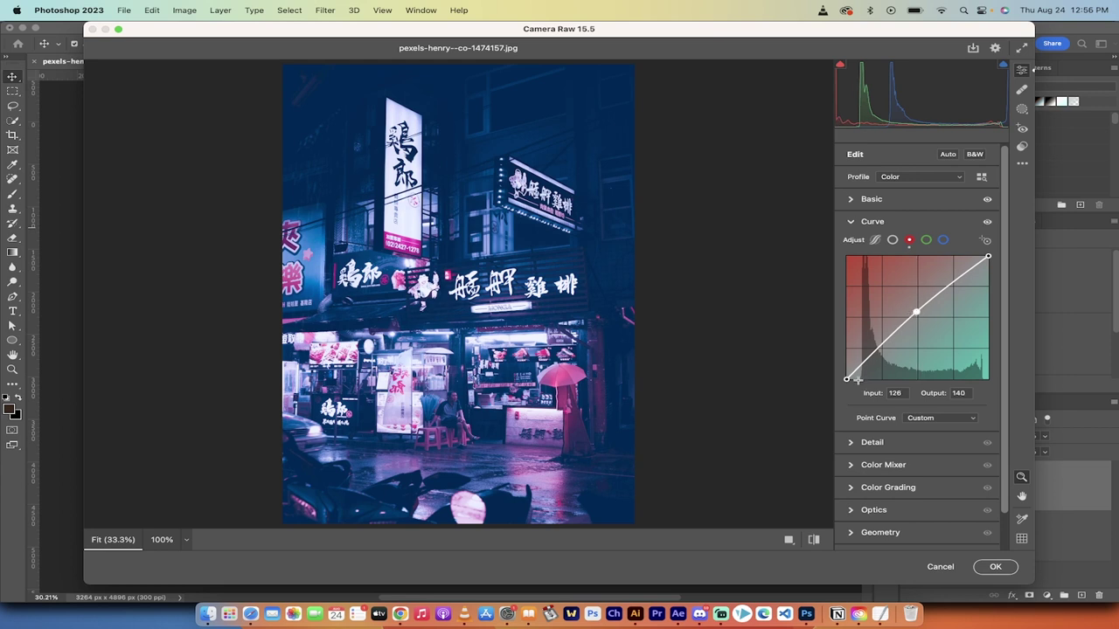
mouse_move(847, 379)
mouse_down()
mouse_move(846, 365)
mouse_move(847, 378)
mouse_up()
drag(988, 257, 984, 258)
drag(915, 312, 914, 309)
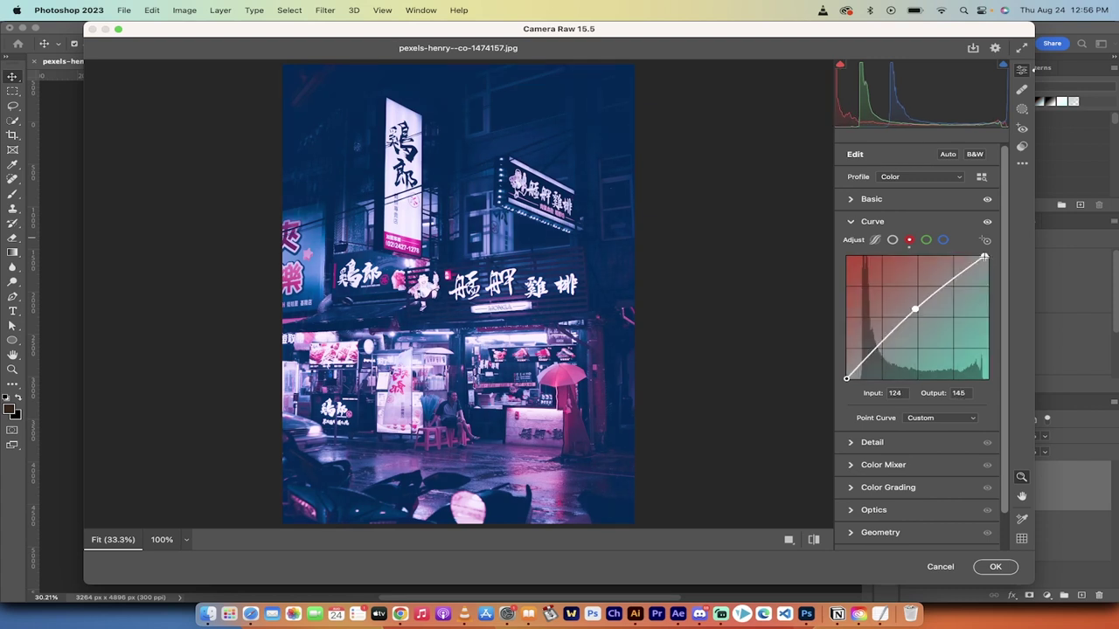
drag(985, 257, 979, 257)
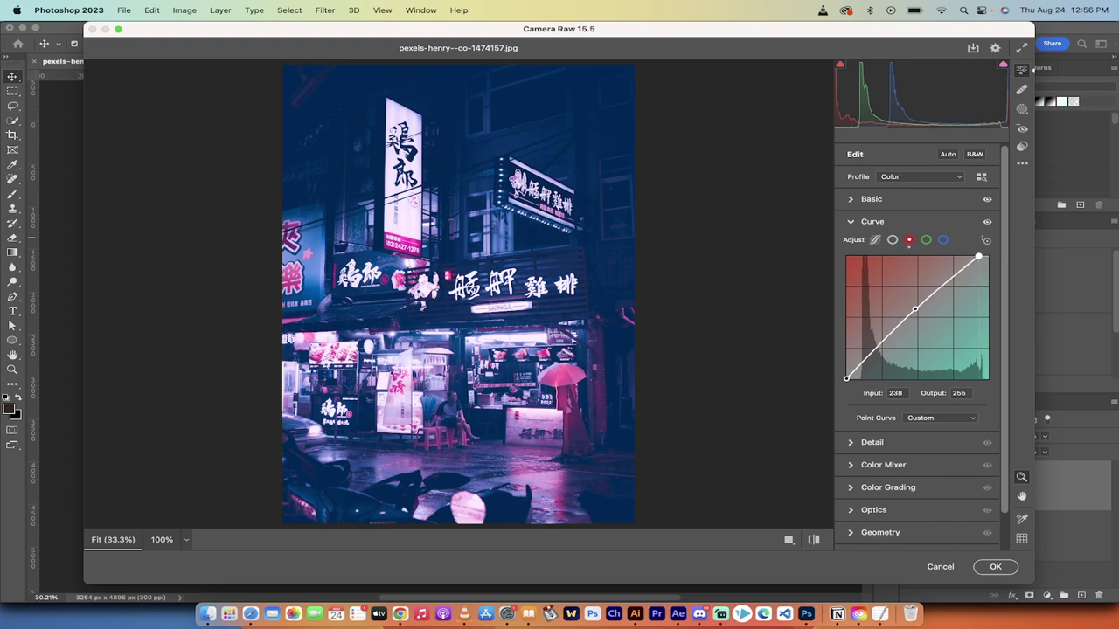
- Lower the blue curve's midtones, then lower the green midtones and pull in its highlight endpoint
click(944, 241)
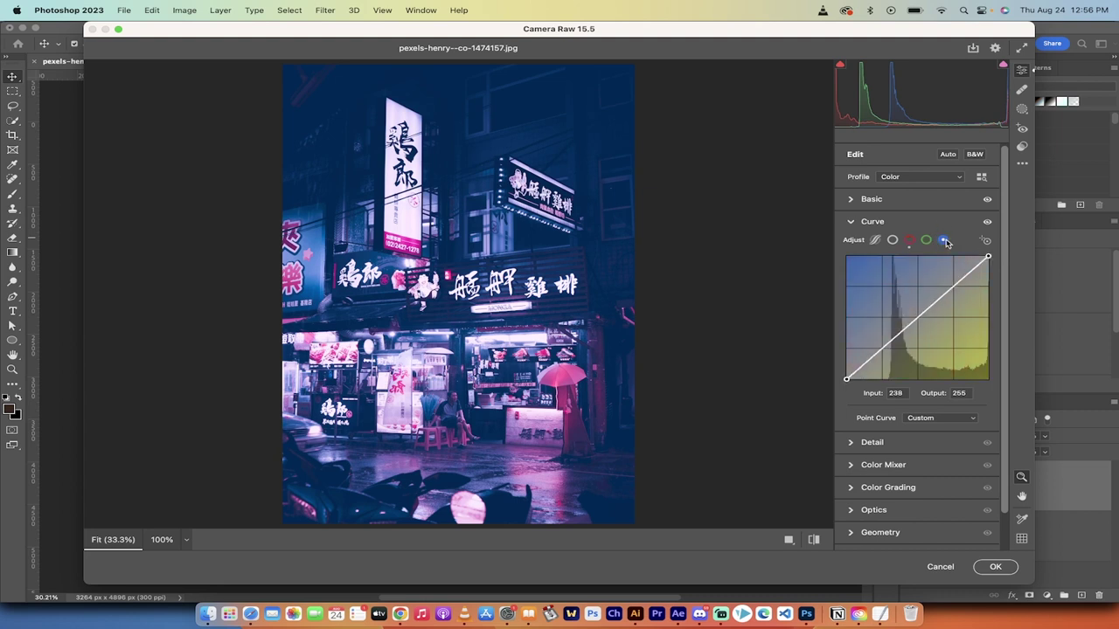
drag(915, 320, 914, 330)
click(926, 240)
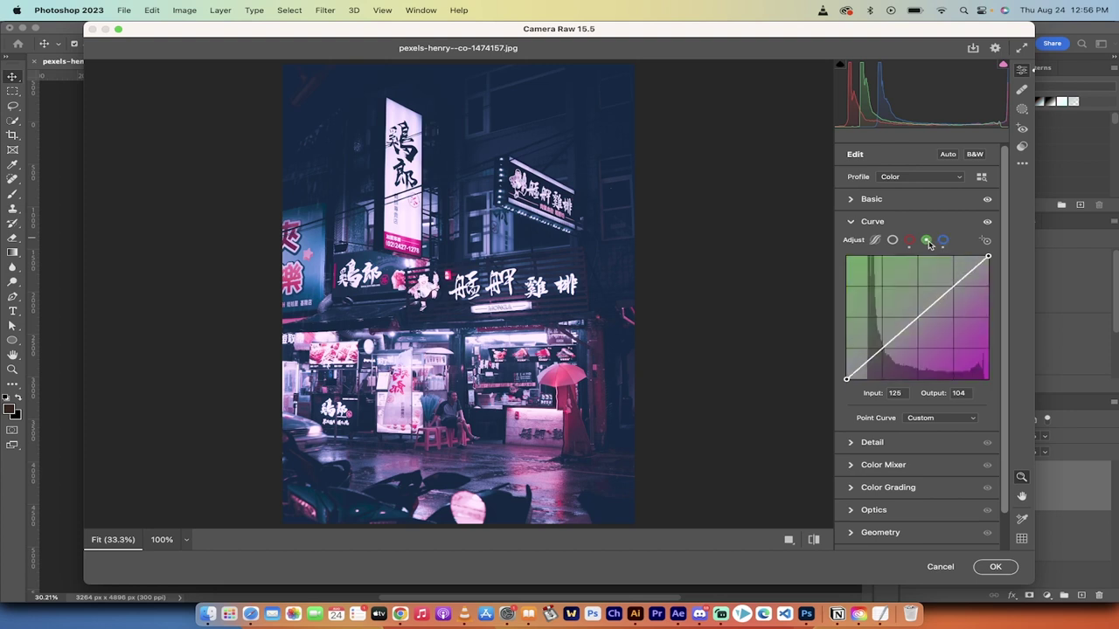
mouse_move(988, 256)
mouse_down()
mouse_move(974, 264)
mouse_move(987, 272)
mouse_move(977, 258)
mouse_move(988, 257)
mouse_up()
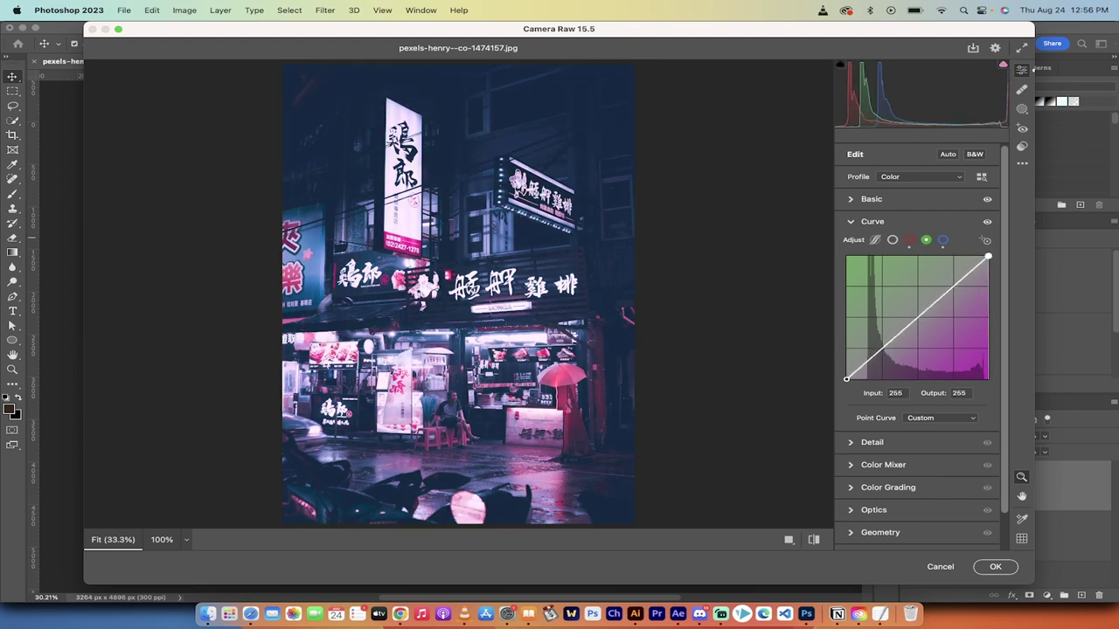
click(929, 309)
drag(929, 310, 929, 313)
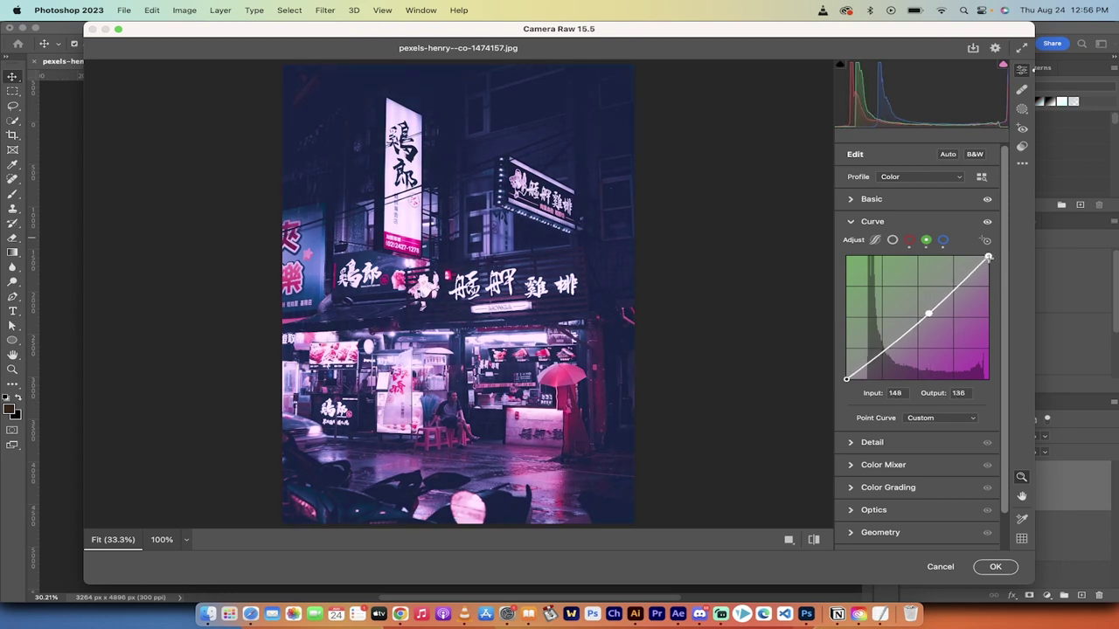
mouse_move(989, 257)
mouse_down()
mouse_move(970, 258)
mouse_move(979, 257)
mouse_up()
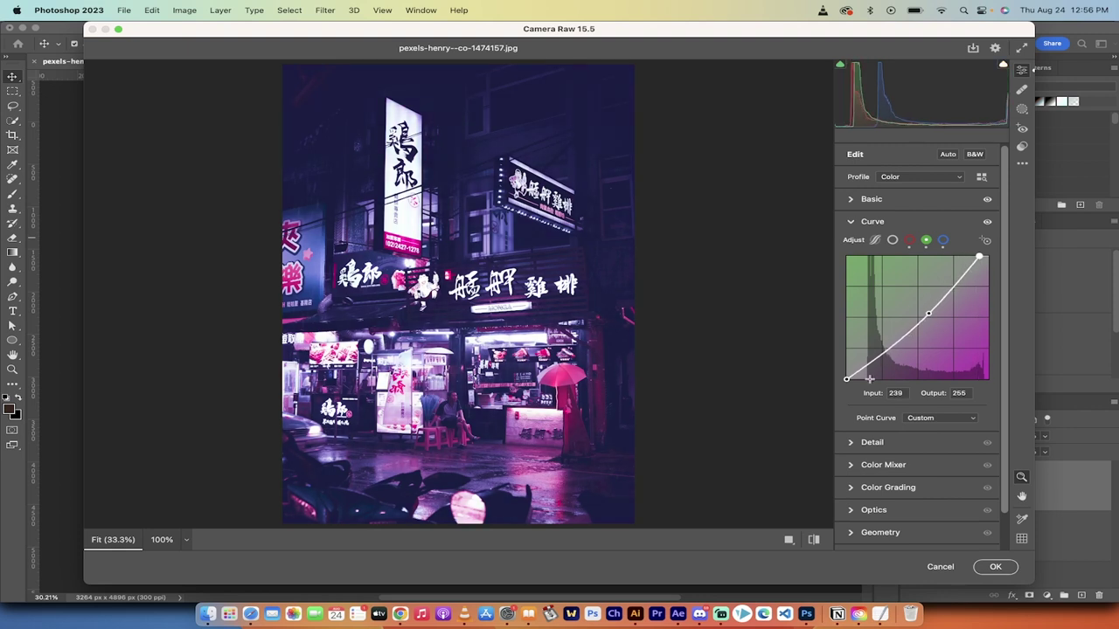
click(853, 203)
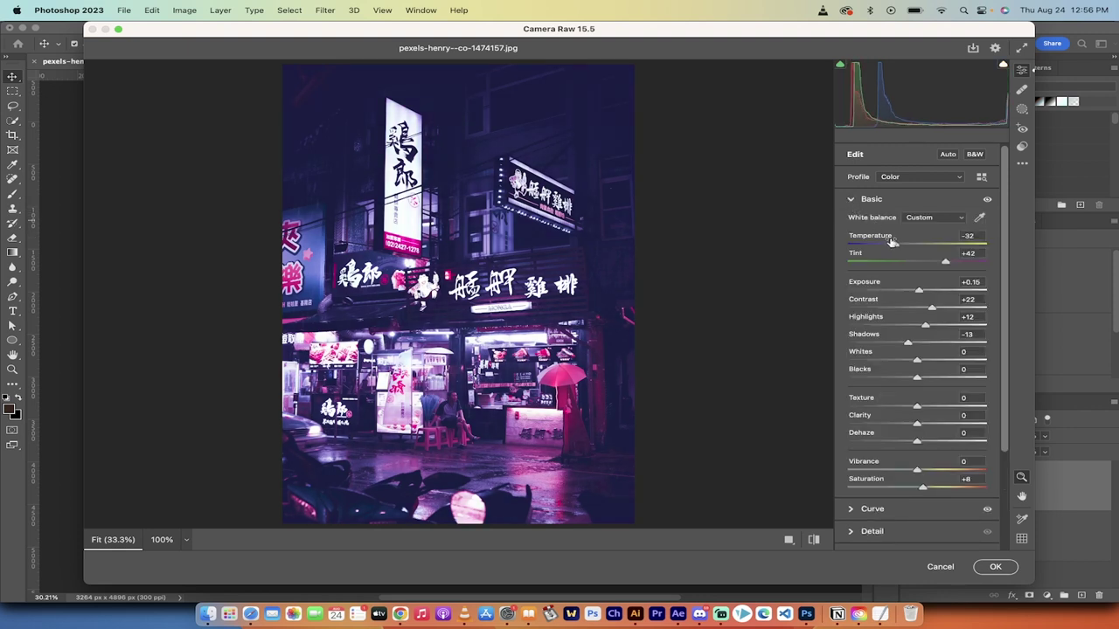
- Nudge Temperature to -35 and Tint to +38, then apply the Camera Raw grade with OK
drag(893, 246, 896, 246)
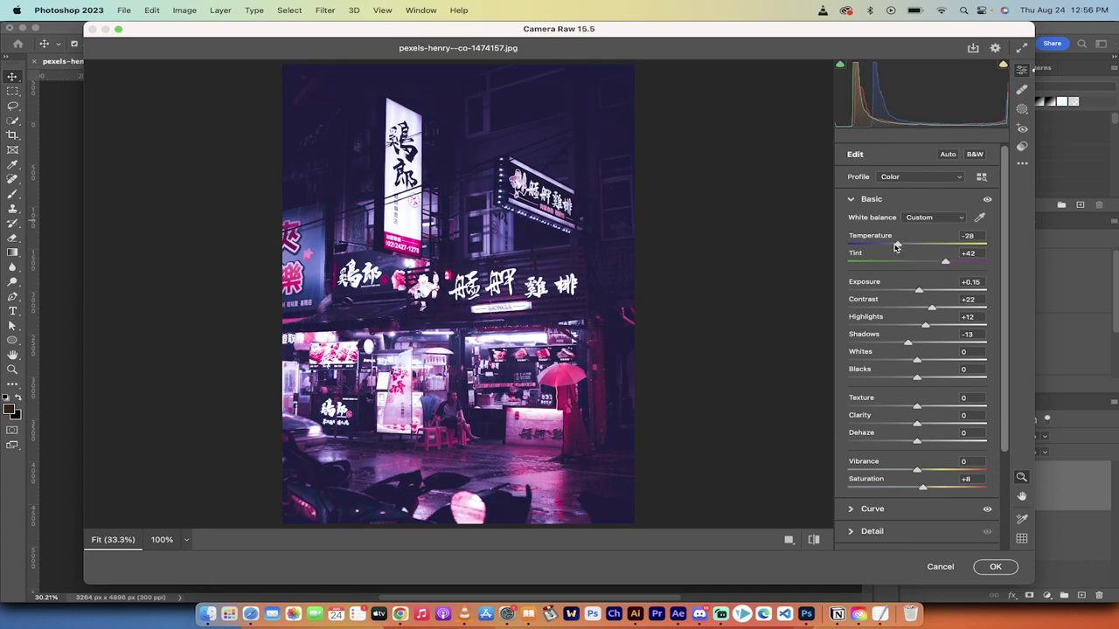
drag(895, 248, 943, 264)
click(997, 567)
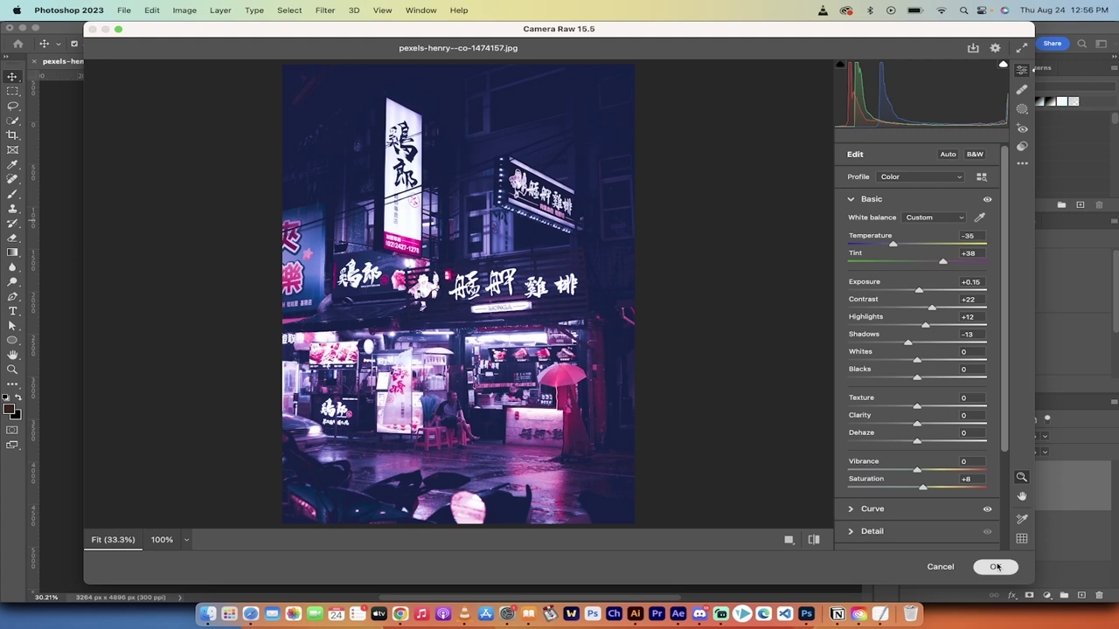